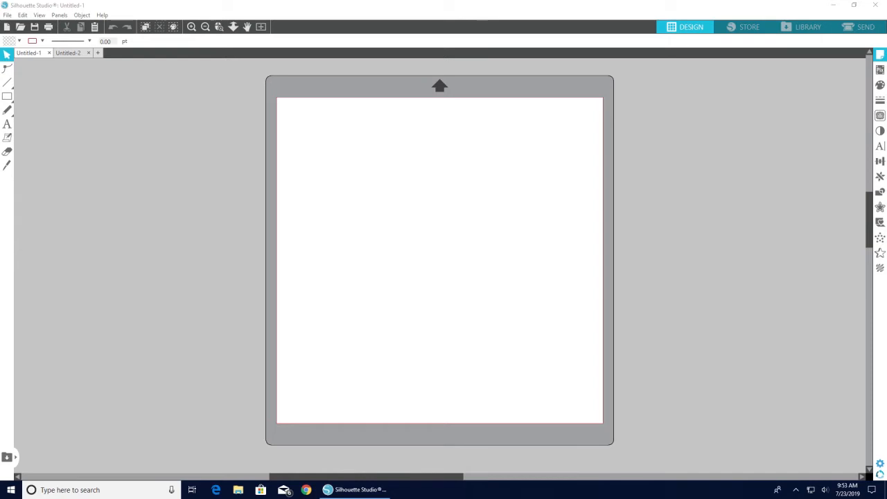
Show the page setup options and open the Tags and Shapes file from the GSD folder of PCD_Christmas Tags and Box
click(10, 151)
click(22, 30)
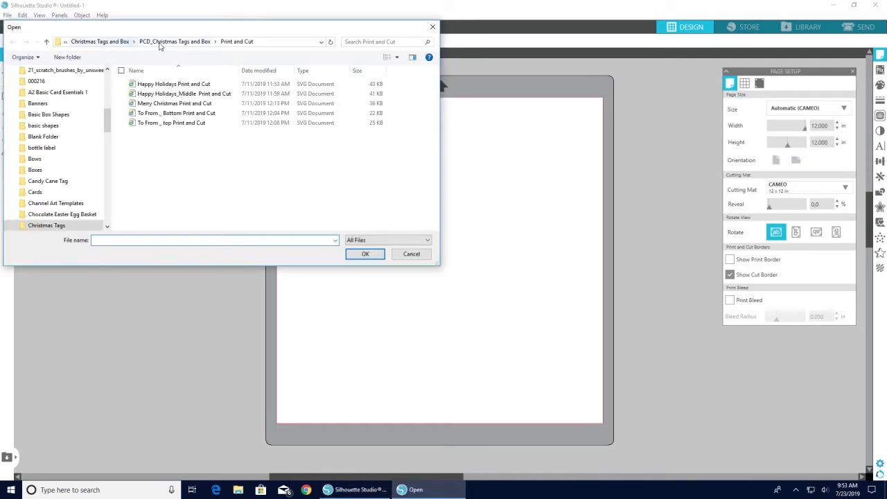
click(156, 43)
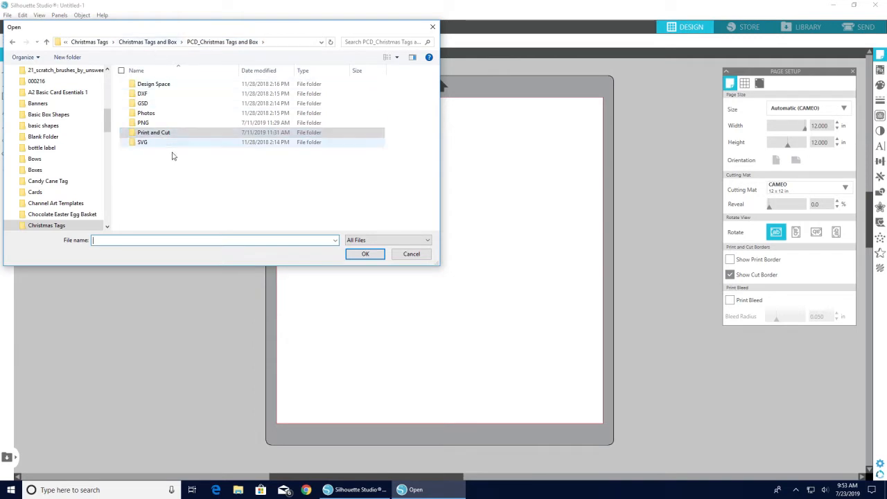
click(143, 104)
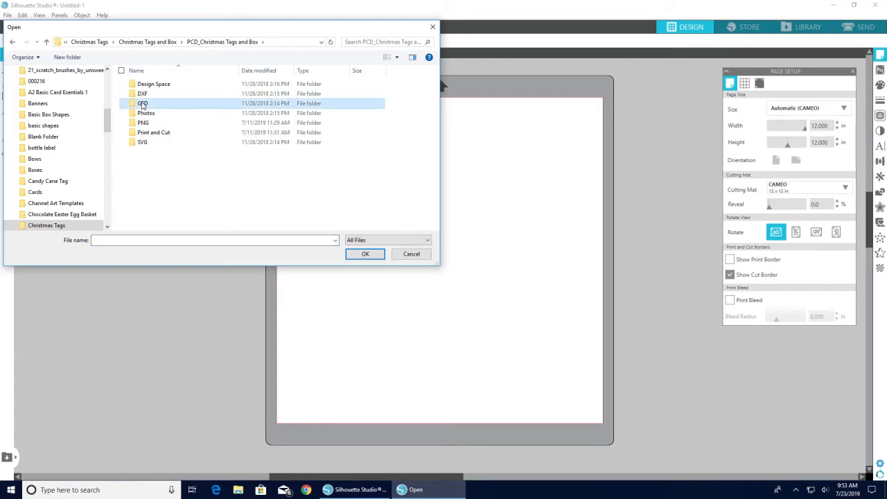
double_click(142, 104)
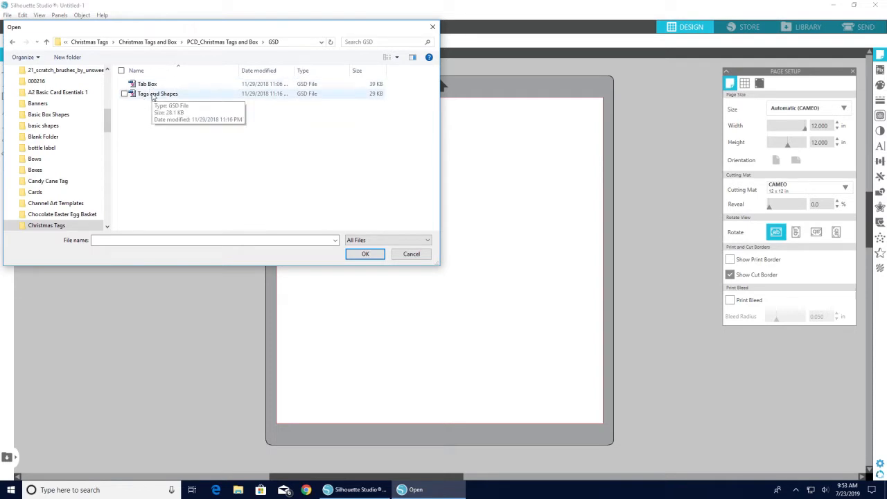
click(154, 95)
click(362, 255)
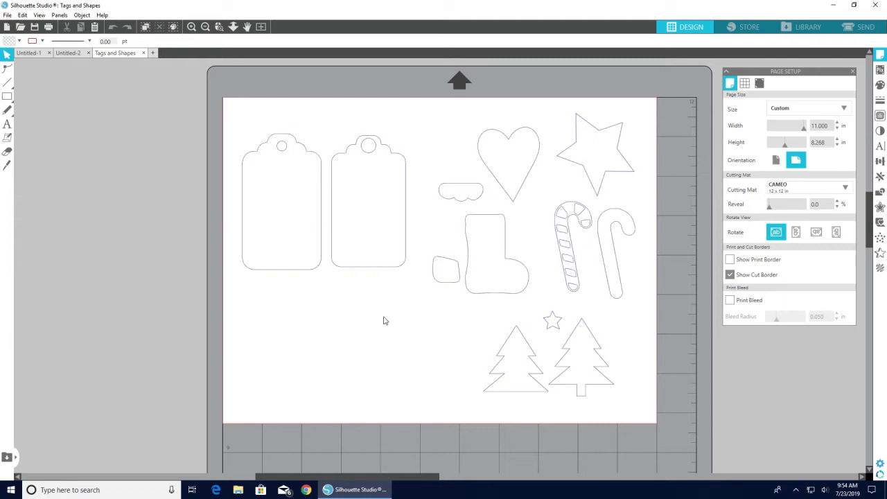
click(299, 274)
drag(293, 273, 179, 279)
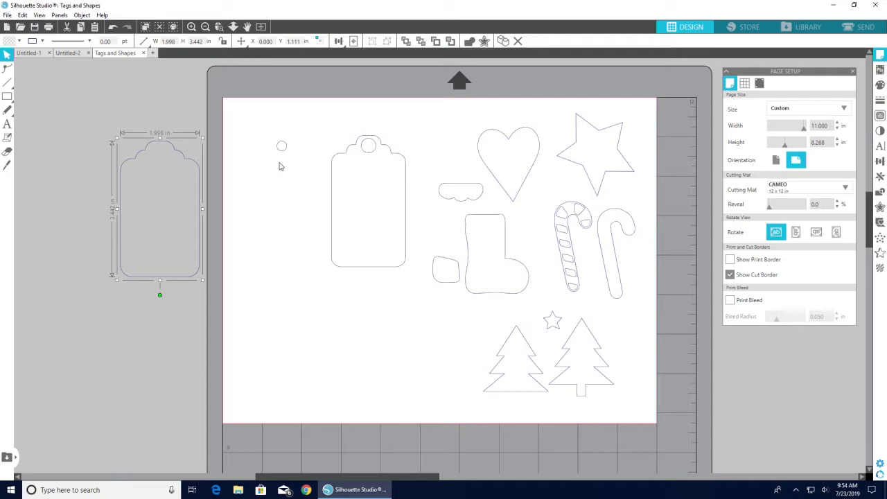
drag(159, 174, 282, 167)
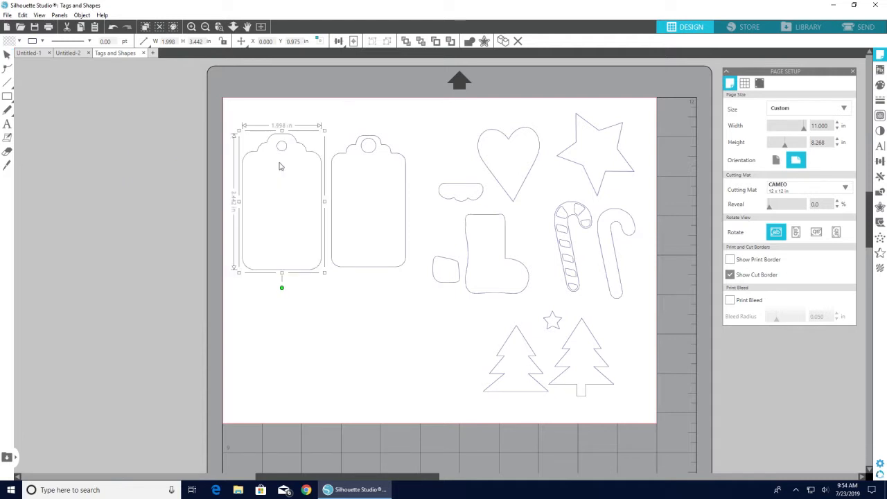
Group the larger tag outline with its hole and move the group off the page beside the mat
drag(236, 114, 290, 178)
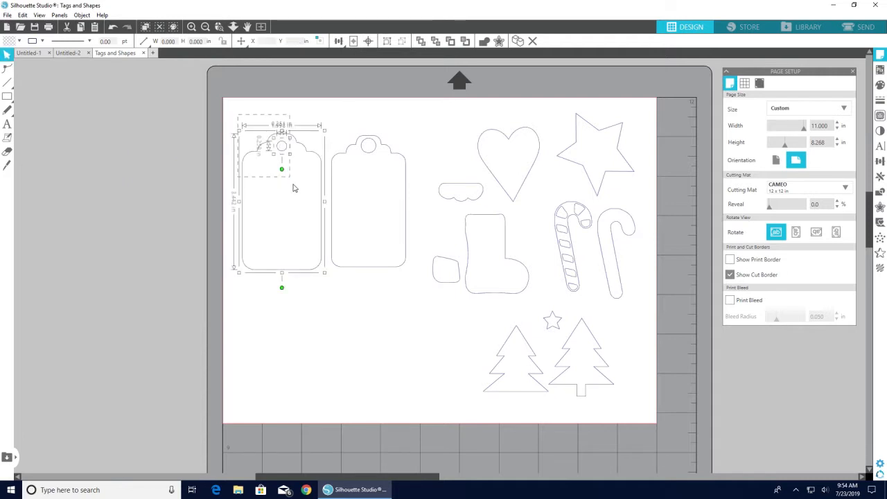
right_click(293, 185)
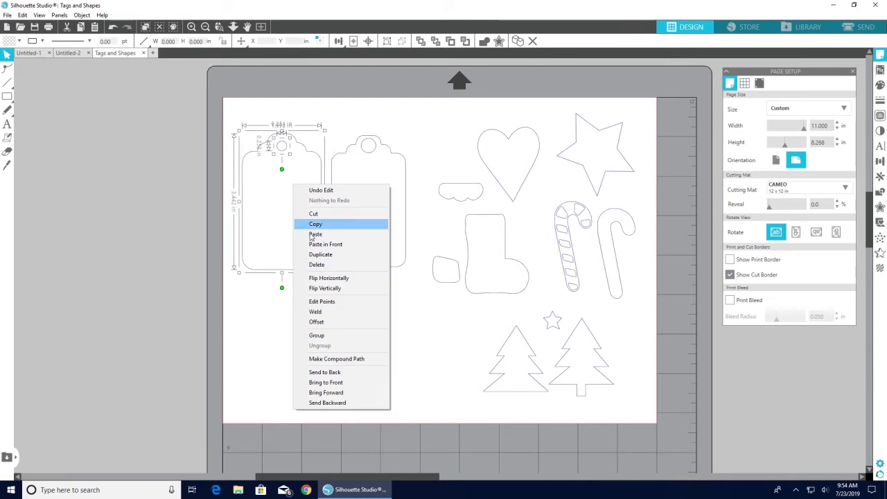
click(331, 337)
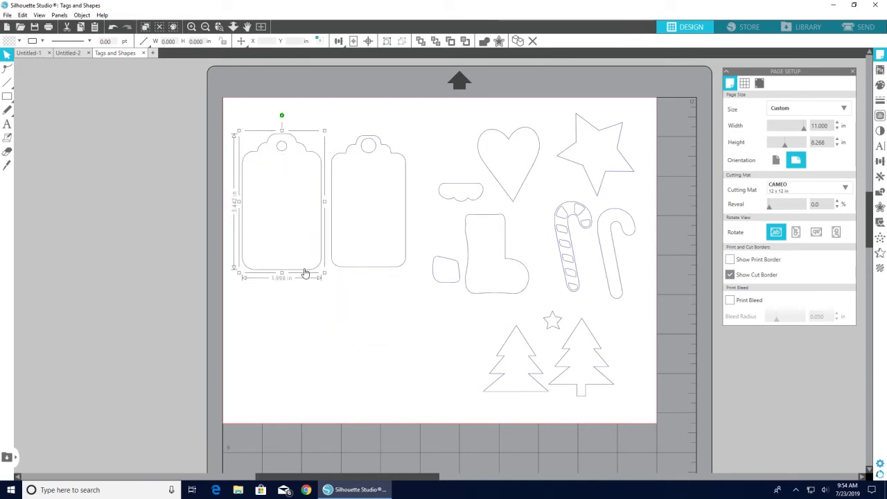
drag(178, 258, 111, 201)
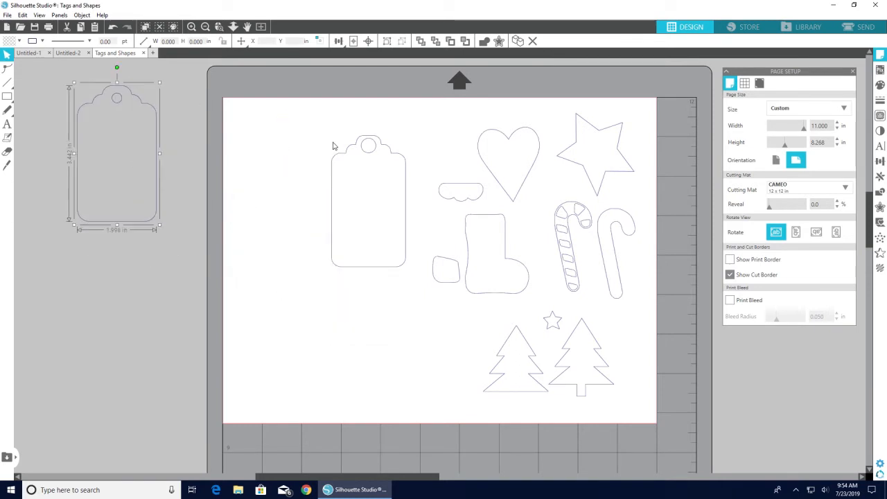
Group the smaller tag outline with its hole and shift it away from the other shapes
click(366, 165)
right_click(380, 162)
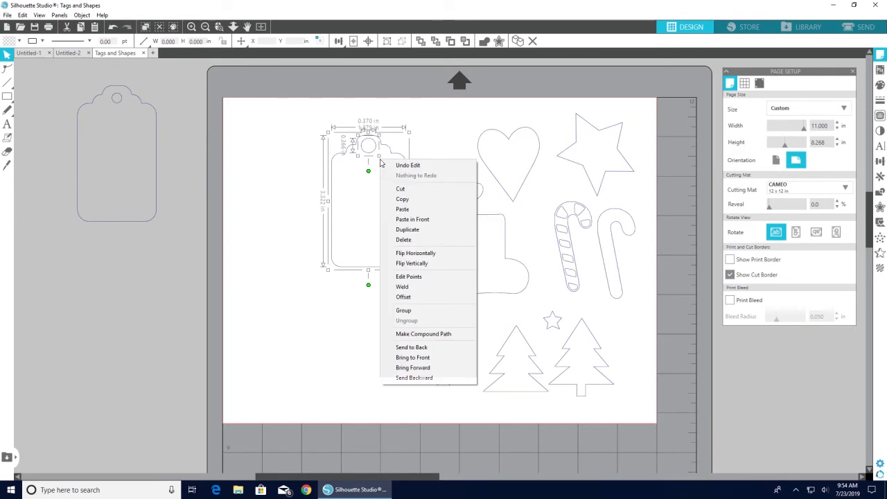
click(415, 311)
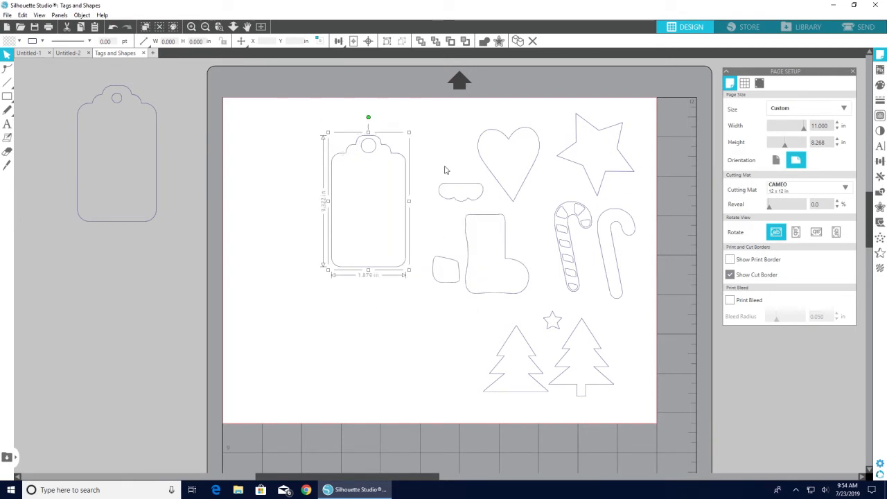
drag(404, 160, 348, 154)
Delete the heart, stars, stocking, candy cane and tree shapes, keeping only the two tags
click(395, 127)
drag(392, 108, 642, 426)
key(Delete)
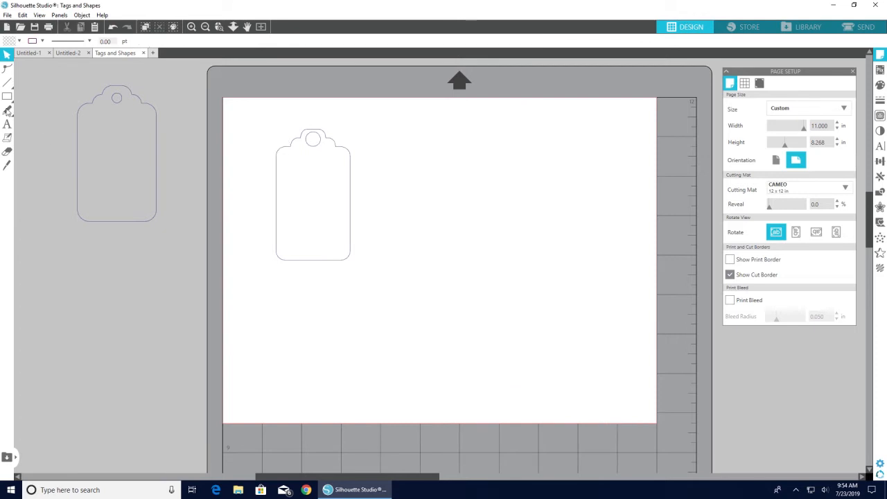
Merge the Merry Christmas image from the PNG folder of PCD_Christmas Tags and Box into the design
click(7, 15)
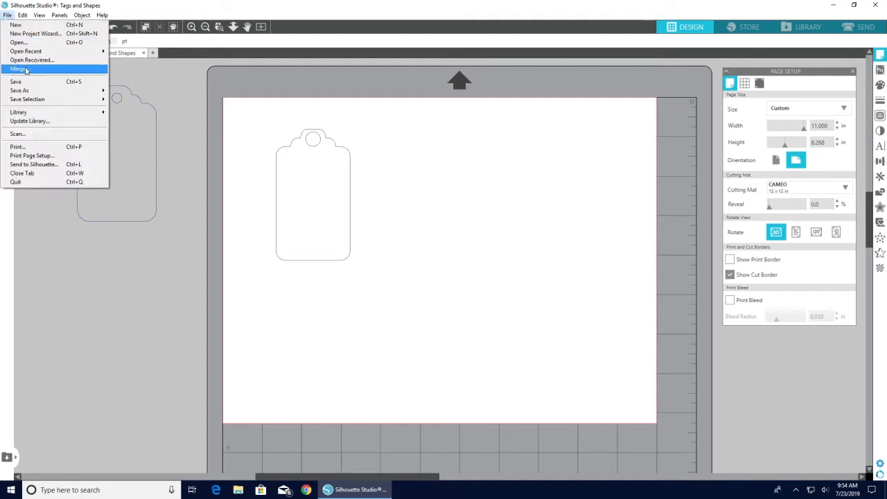
click(26, 71)
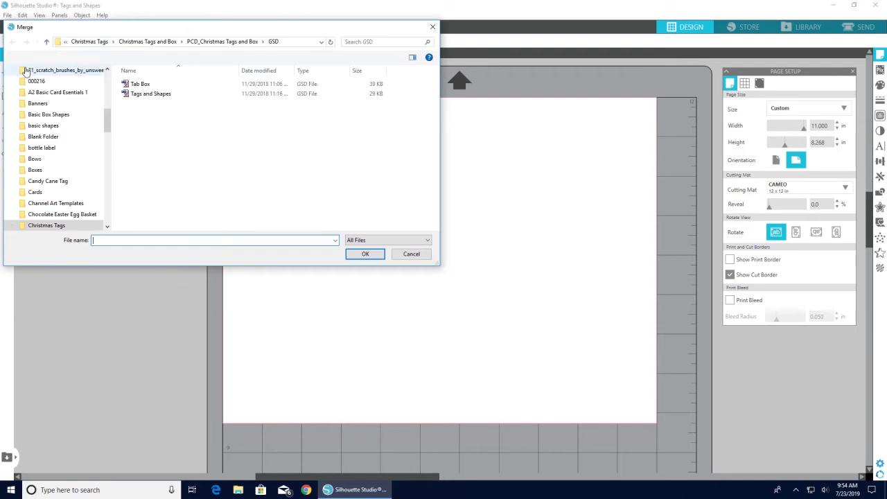
click(199, 42)
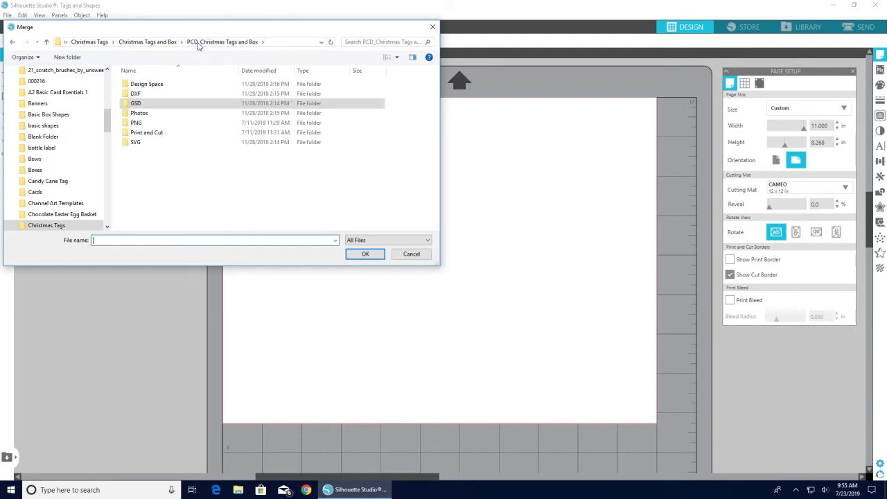
click(137, 124)
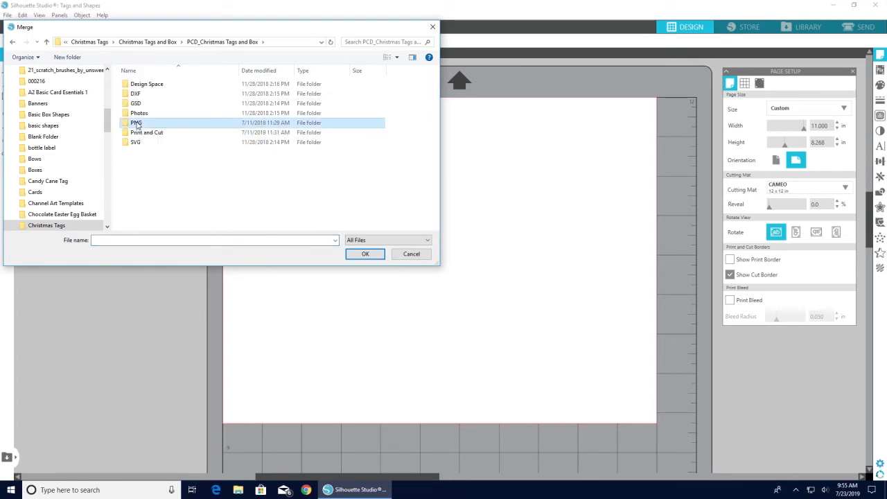
double_click(137, 124)
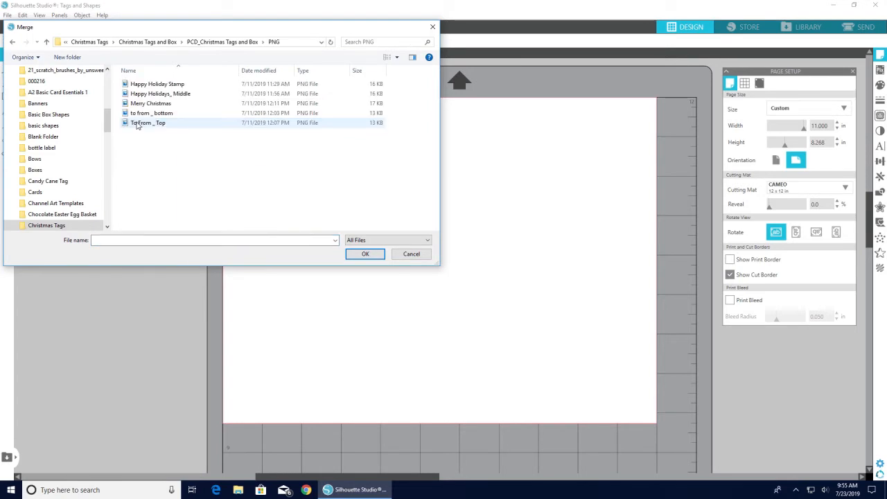
click(152, 106)
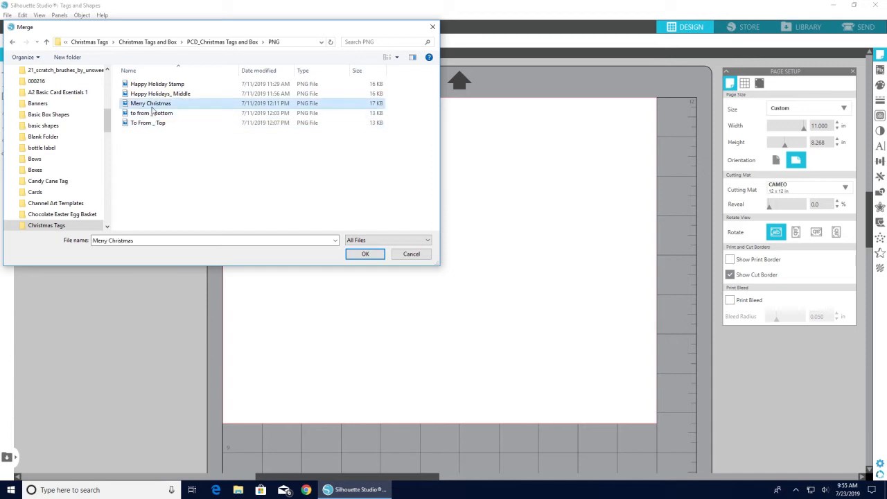
click(365, 254)
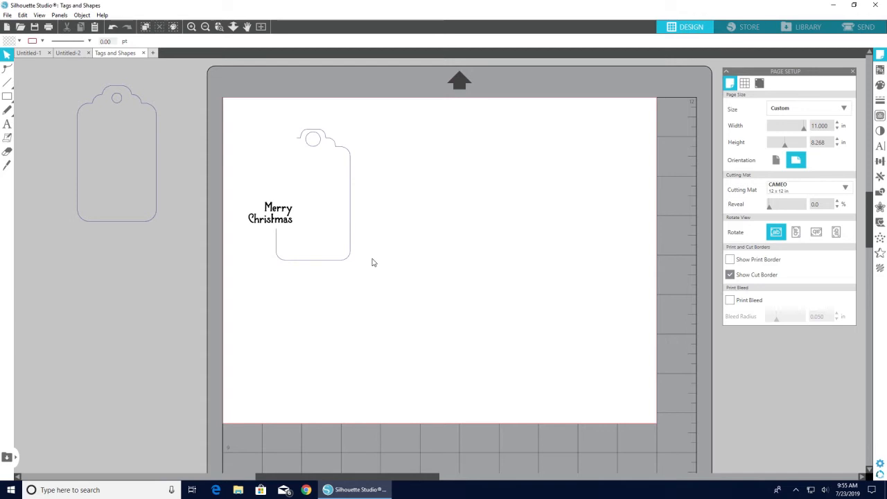
Move the Merry Christmas image and the smaller tag outline off the page and align them on a common center
drag(195, 257, 131, 366)
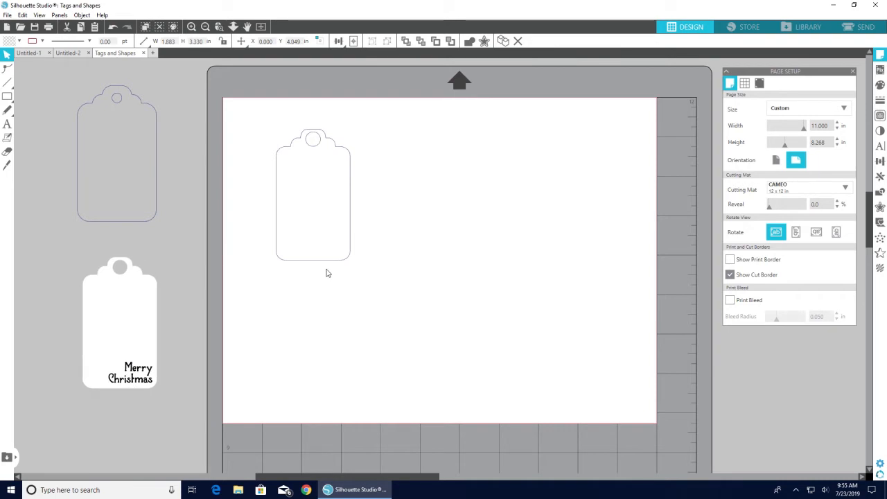
drag(330, 266, 142, 387)
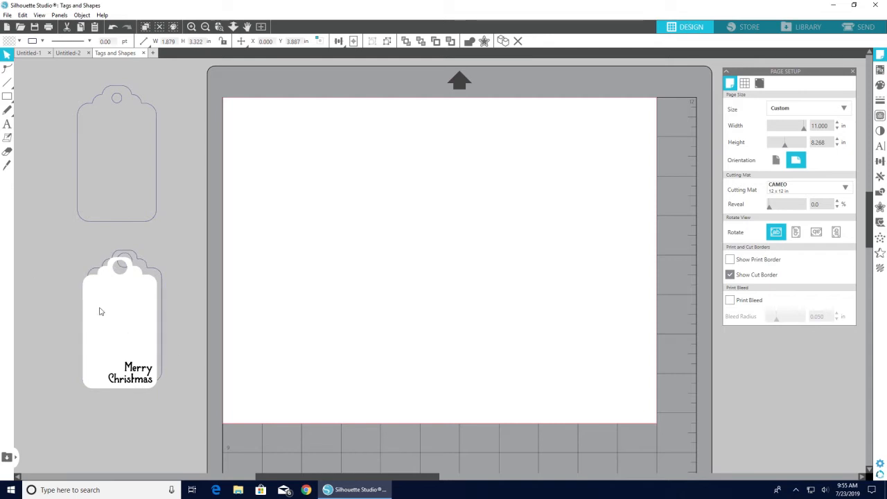
shift+click(163, 359)
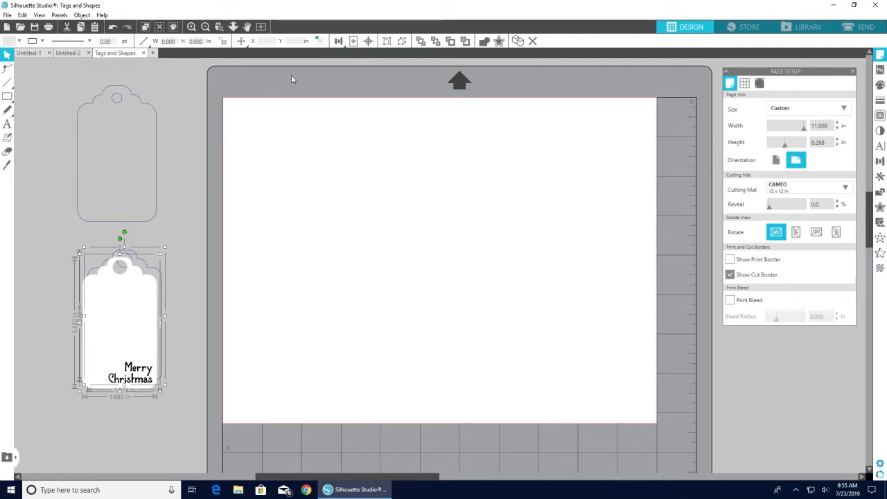
click(369, 42)
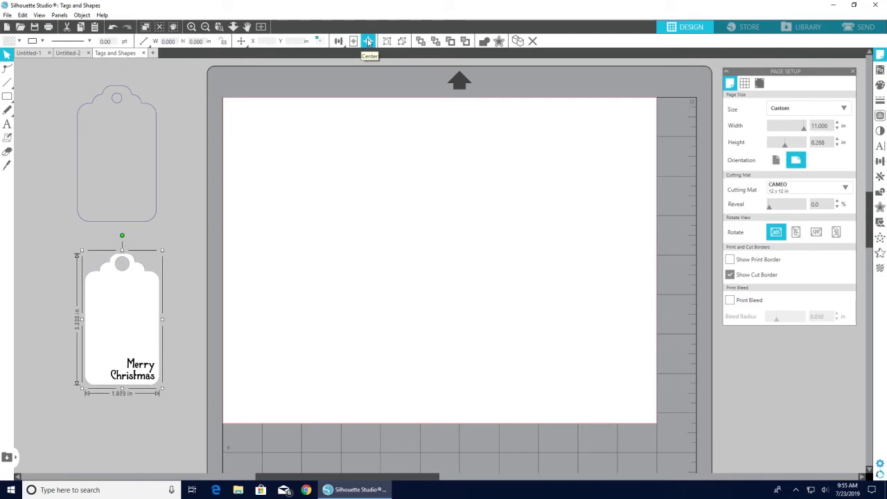
Group the Merry Christmas image with the tag outline and place the group back on the page
right_click(148, 288)
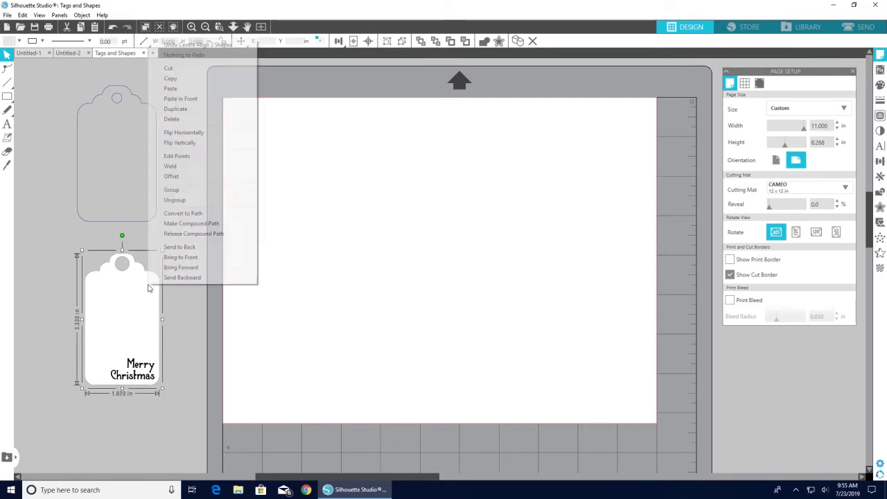
click(186, 191)
drag(125, 337, 312, 212)
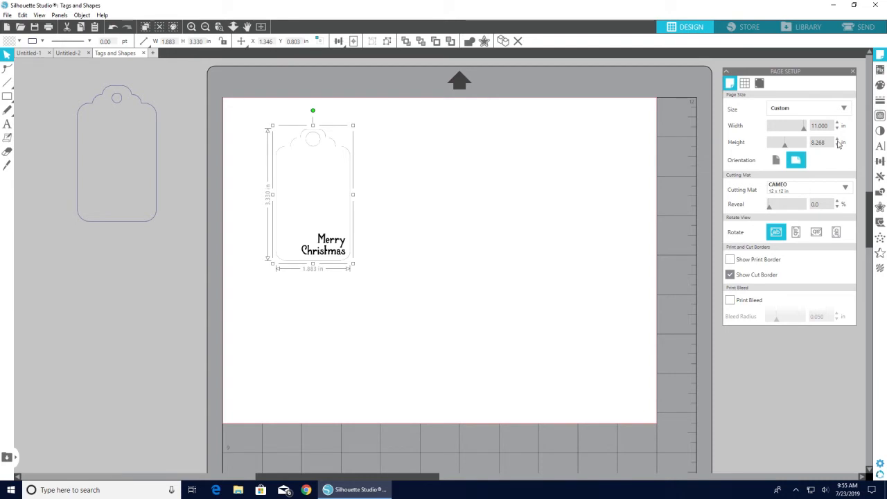
Set the page size to Letter (8.5 x 11.0 in) in portrait orientation
click(845, 109)
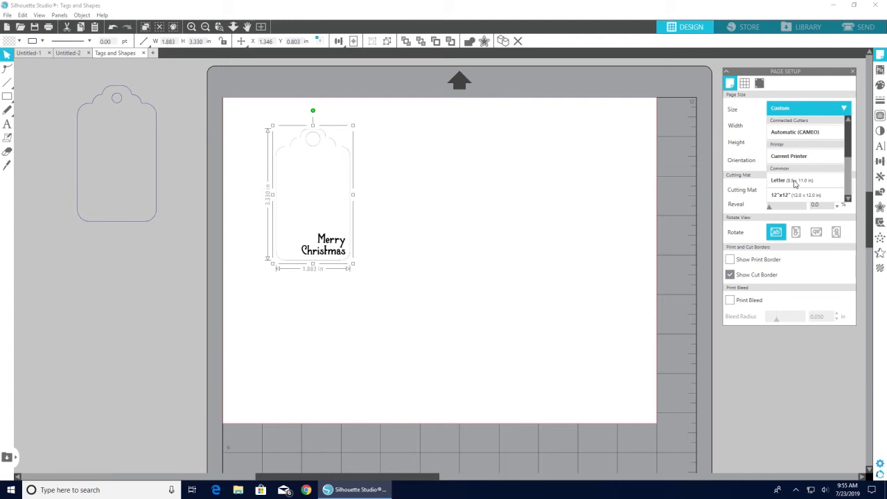
click(795, 181)
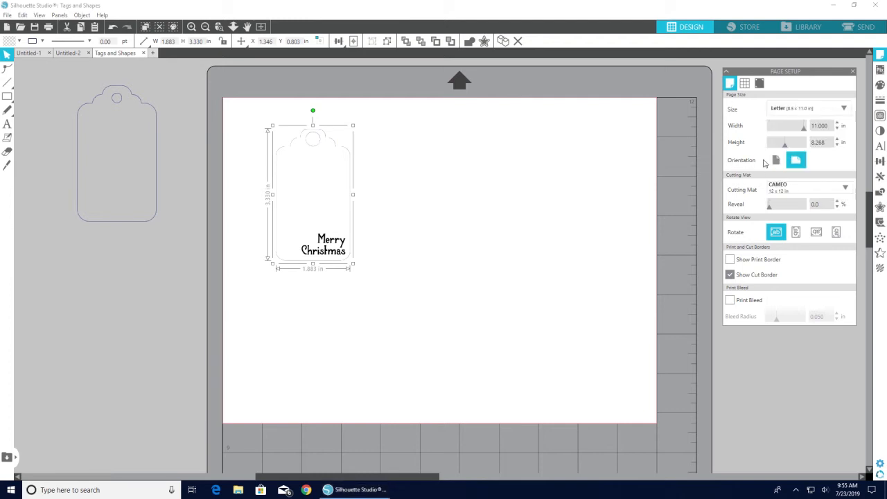
click(775, 161)
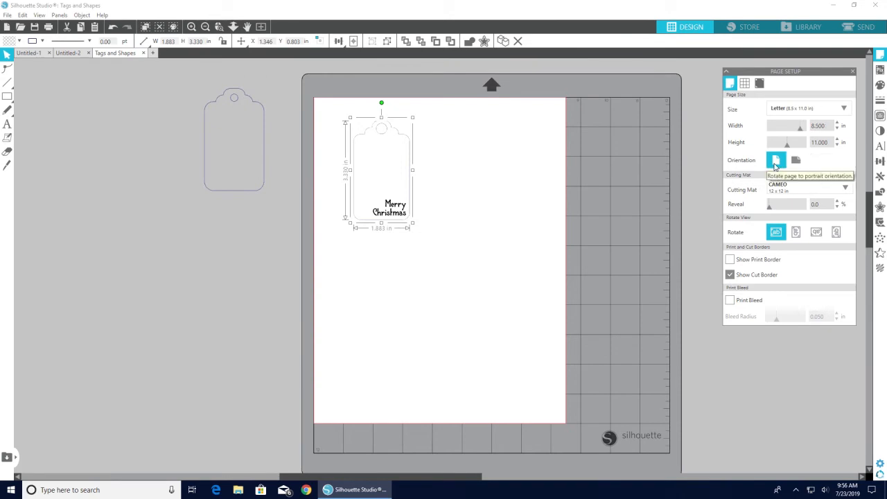
Turn on Type 1 registration marks and move the Merry Christmas tag inside the cut area, clear of the hatched zones
click(760, 83)
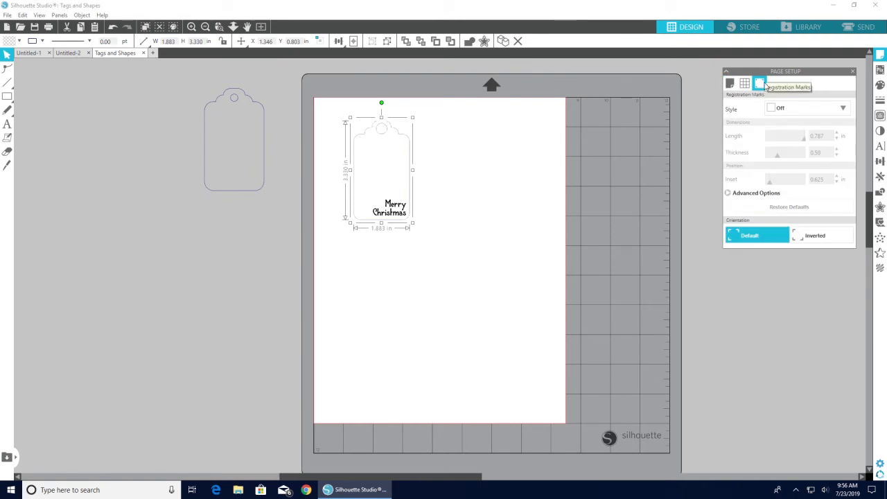
click(844, 111)
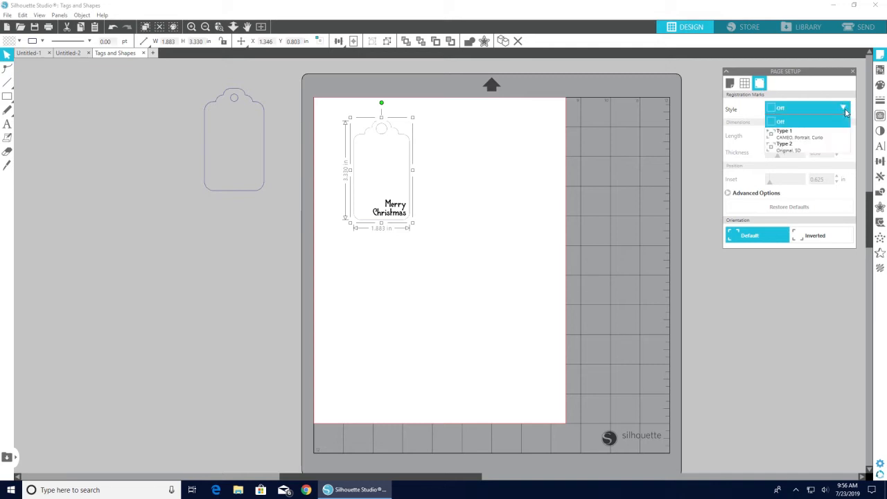
click(800, 137)
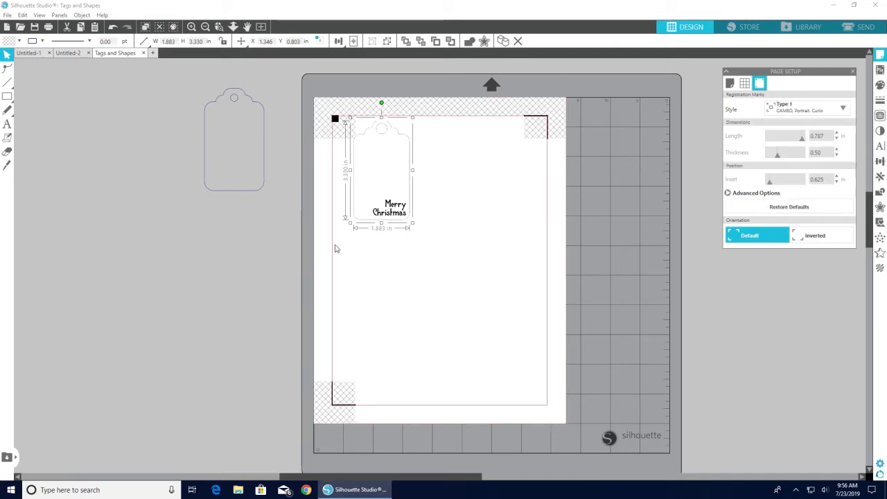
drag(413, 149, 418, 151)
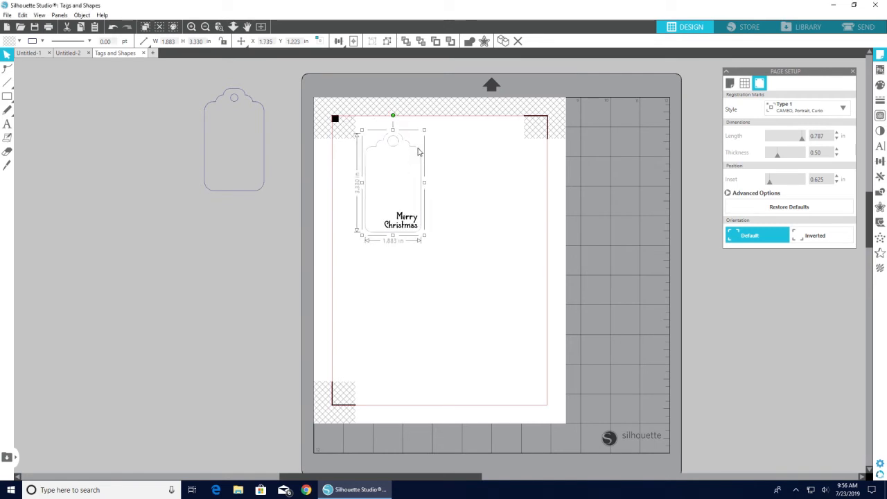
click(239, 258)
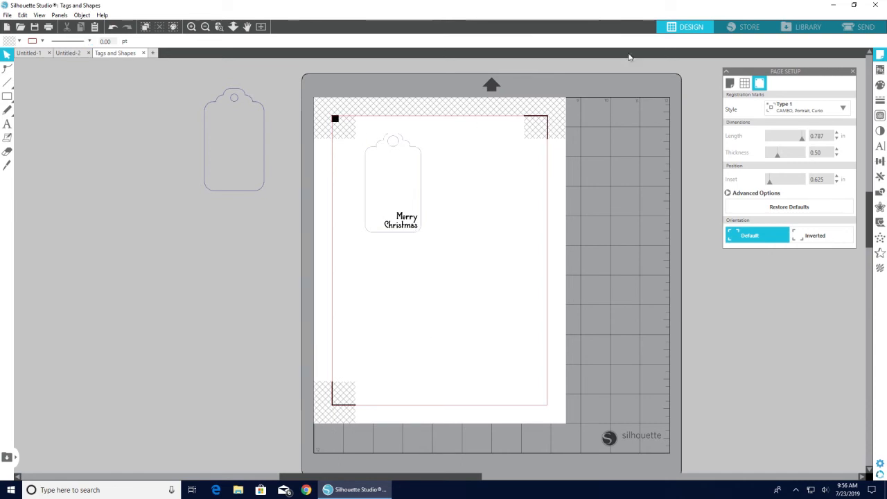
Switch to the Send workspace to set up the tag for cutting
click(877, 27)
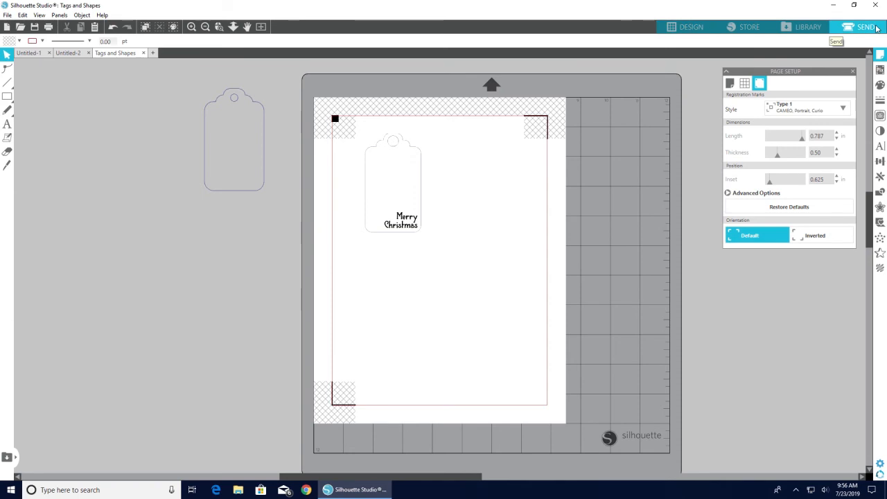